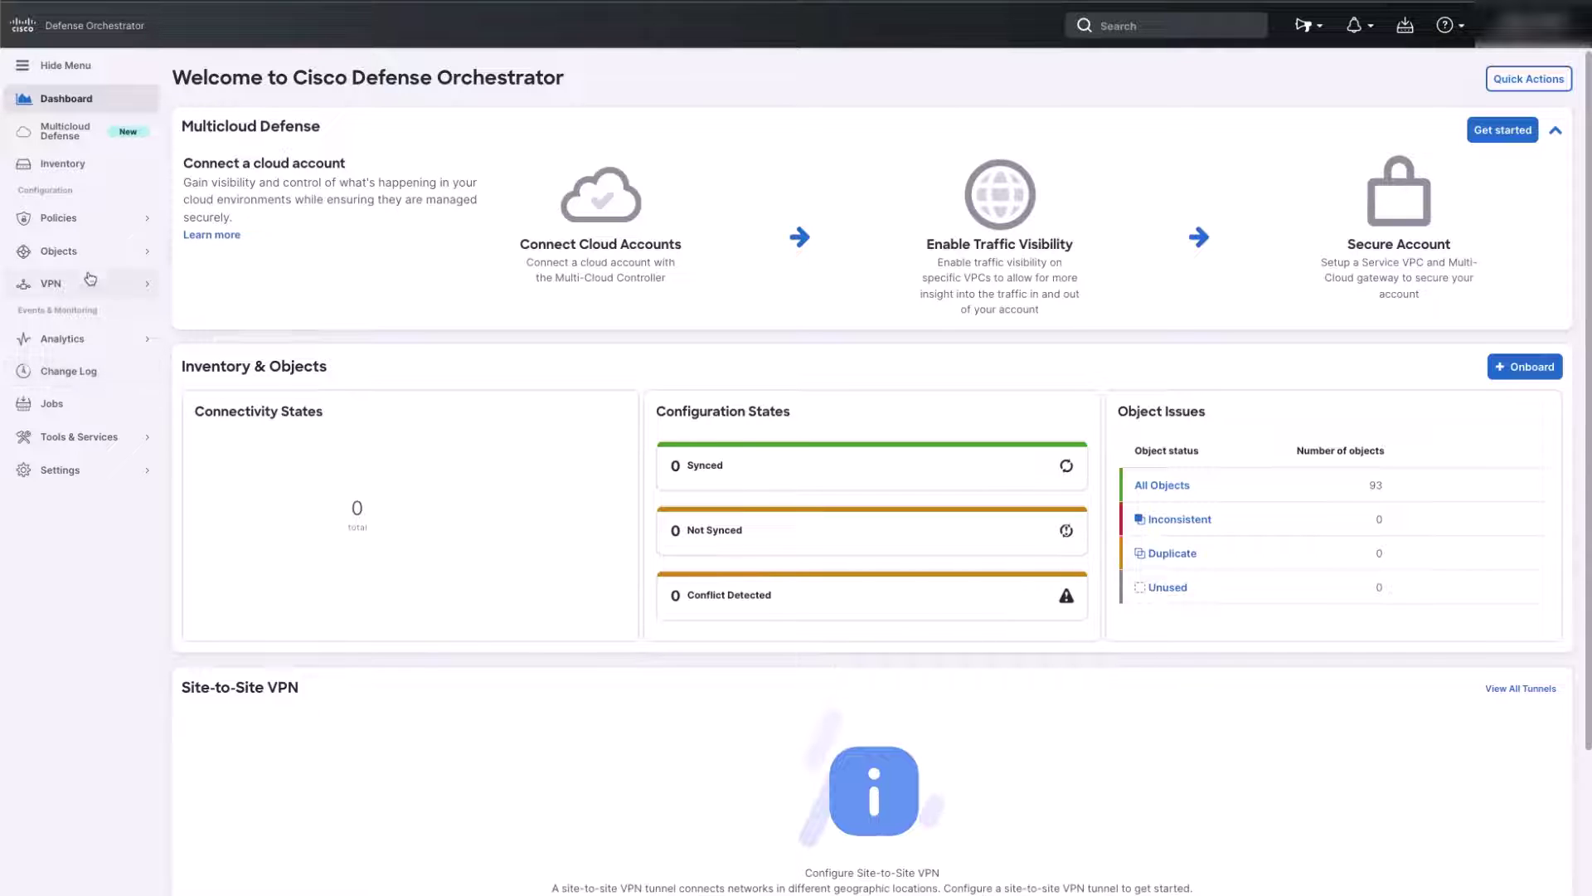
Step: From Inventory, start onboarding a new device and choose the FTD option
{"action": "left_click", "coordinate": [76, 170]}
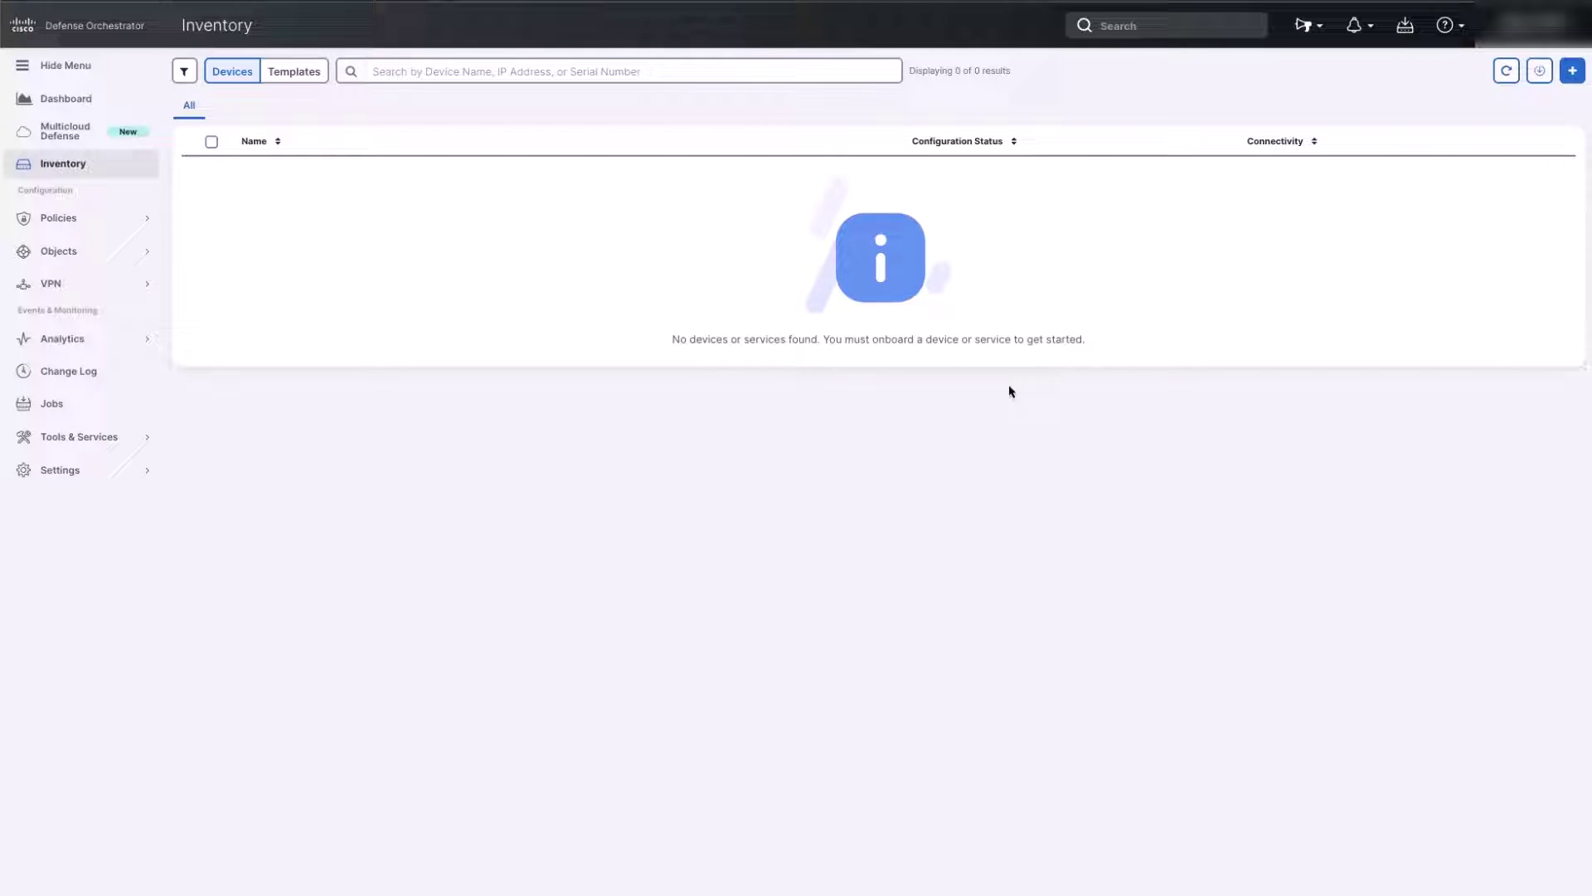
{"action": "left_click", "coordinate": [1573, 72]}
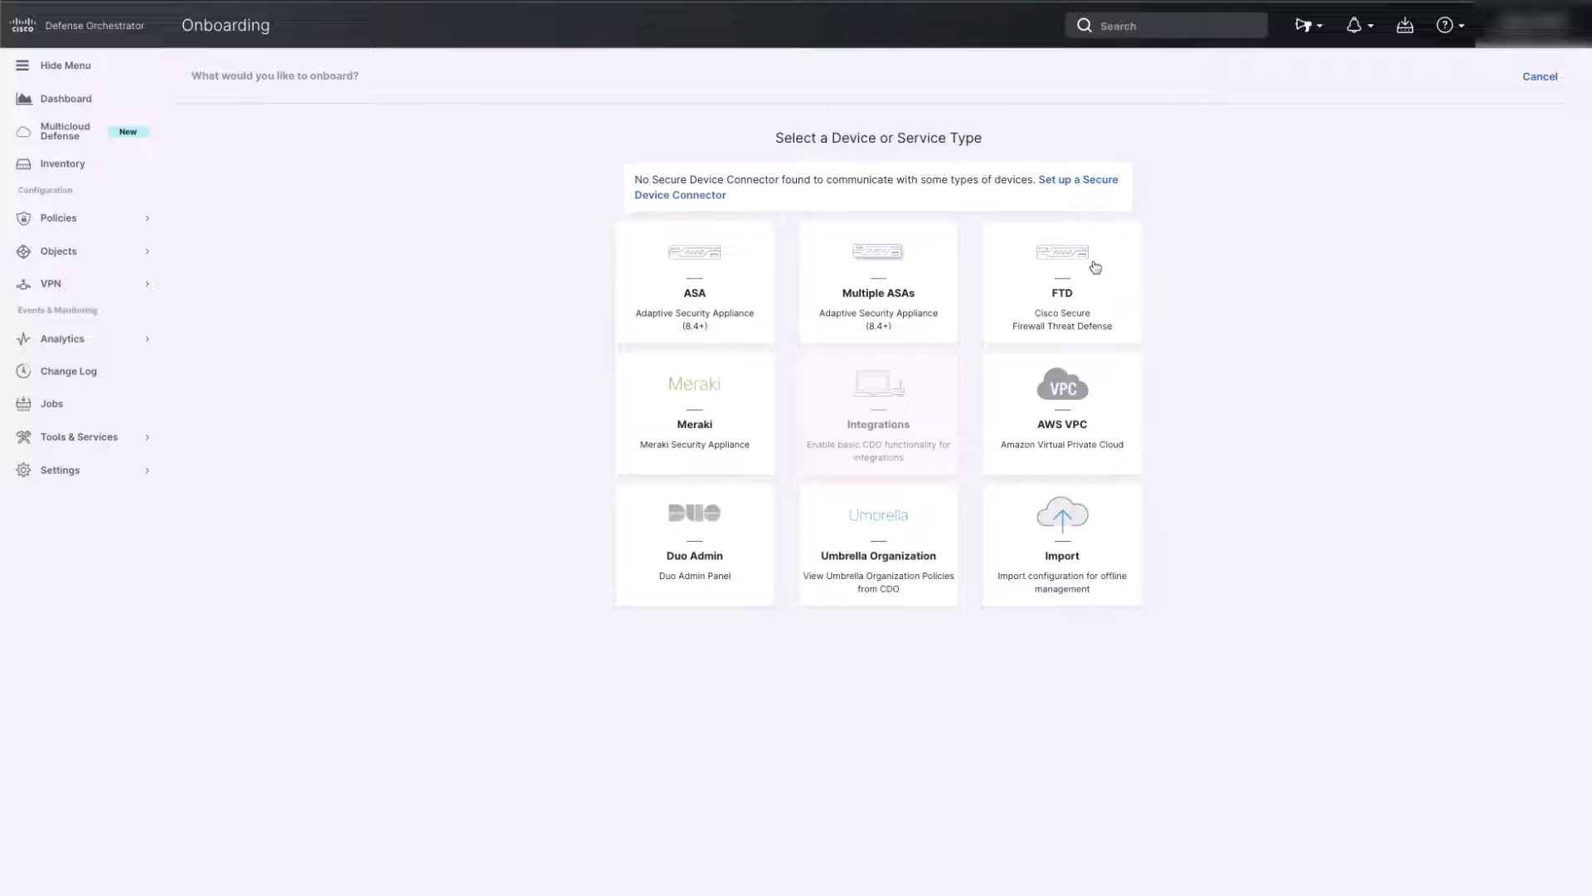
{"action": "left_click", "coordinate": [1096, 266]}
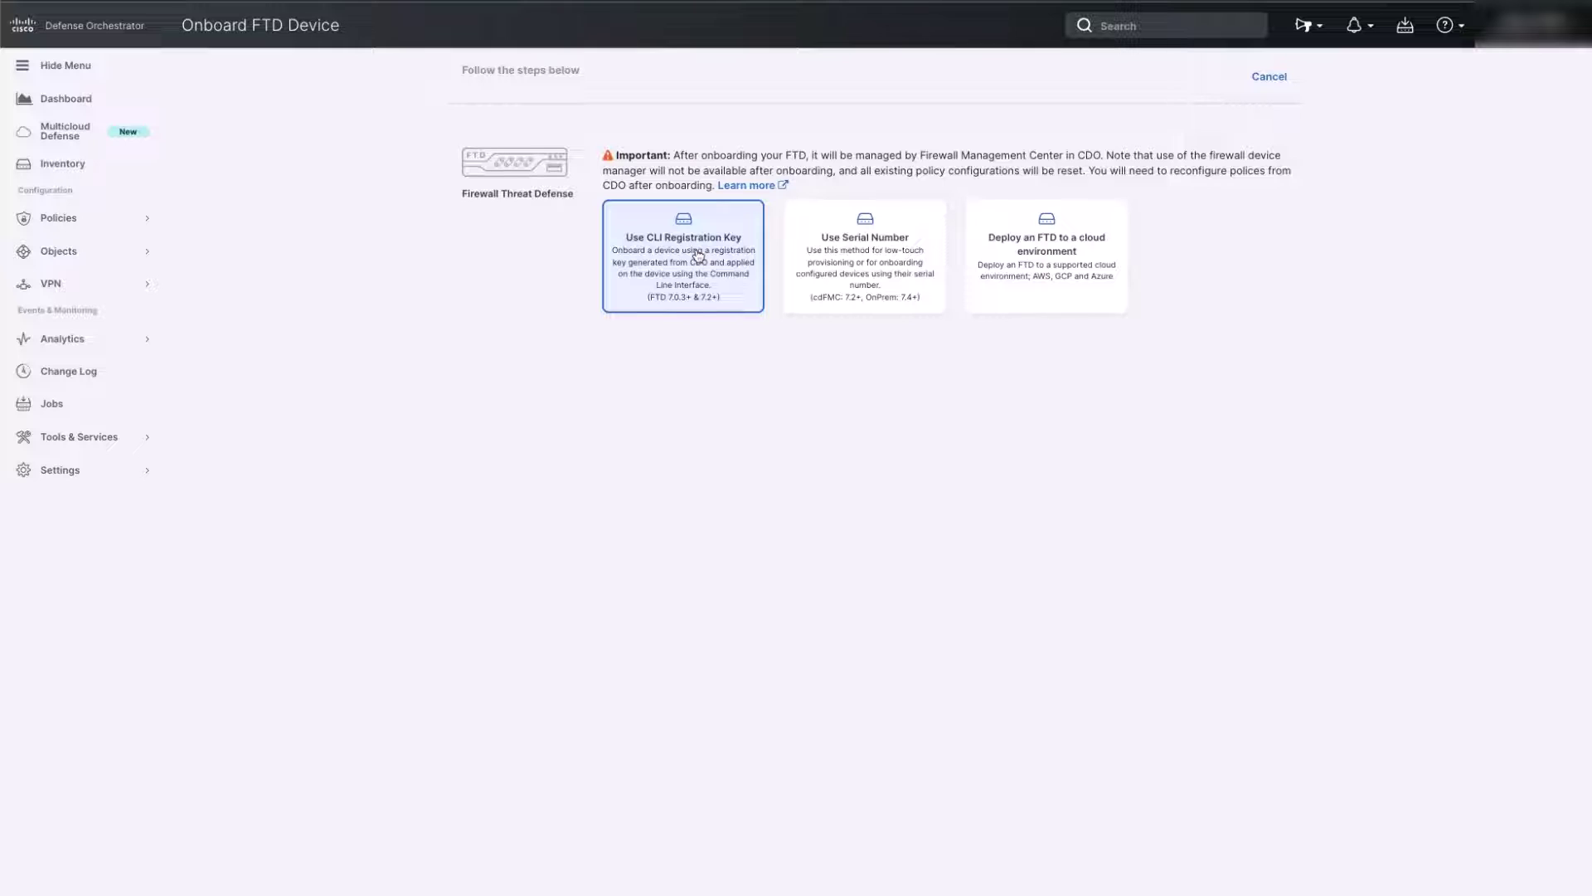
Step: Choose the CLI registration key method and enter the FTD device name
{"action": "left_click", "coordinate": [698, 255]}
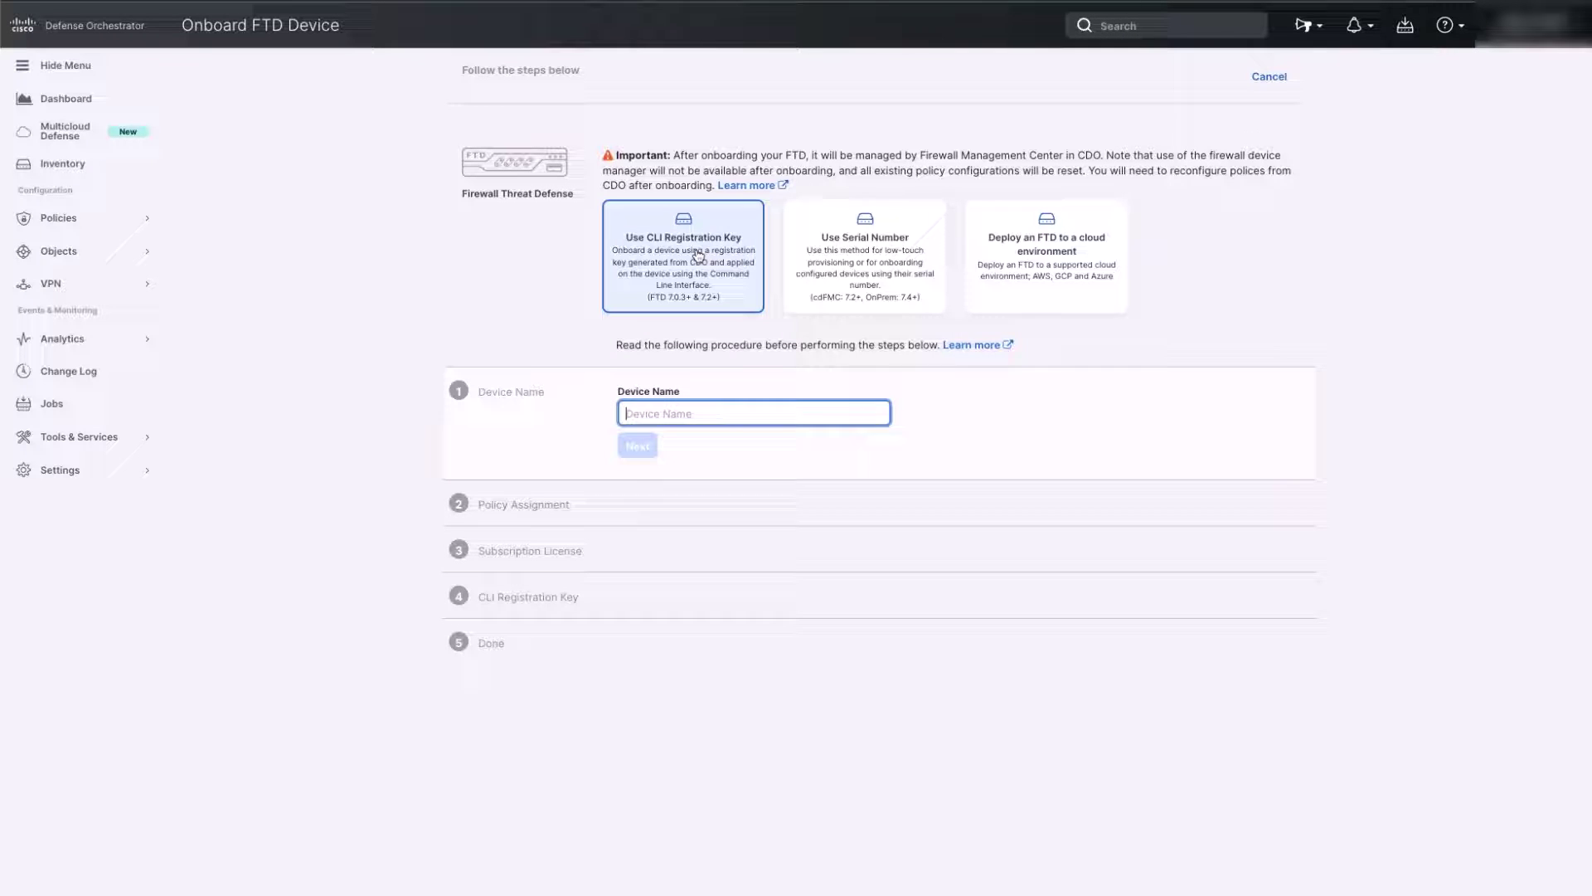
{"action": "type", "text": "U"}
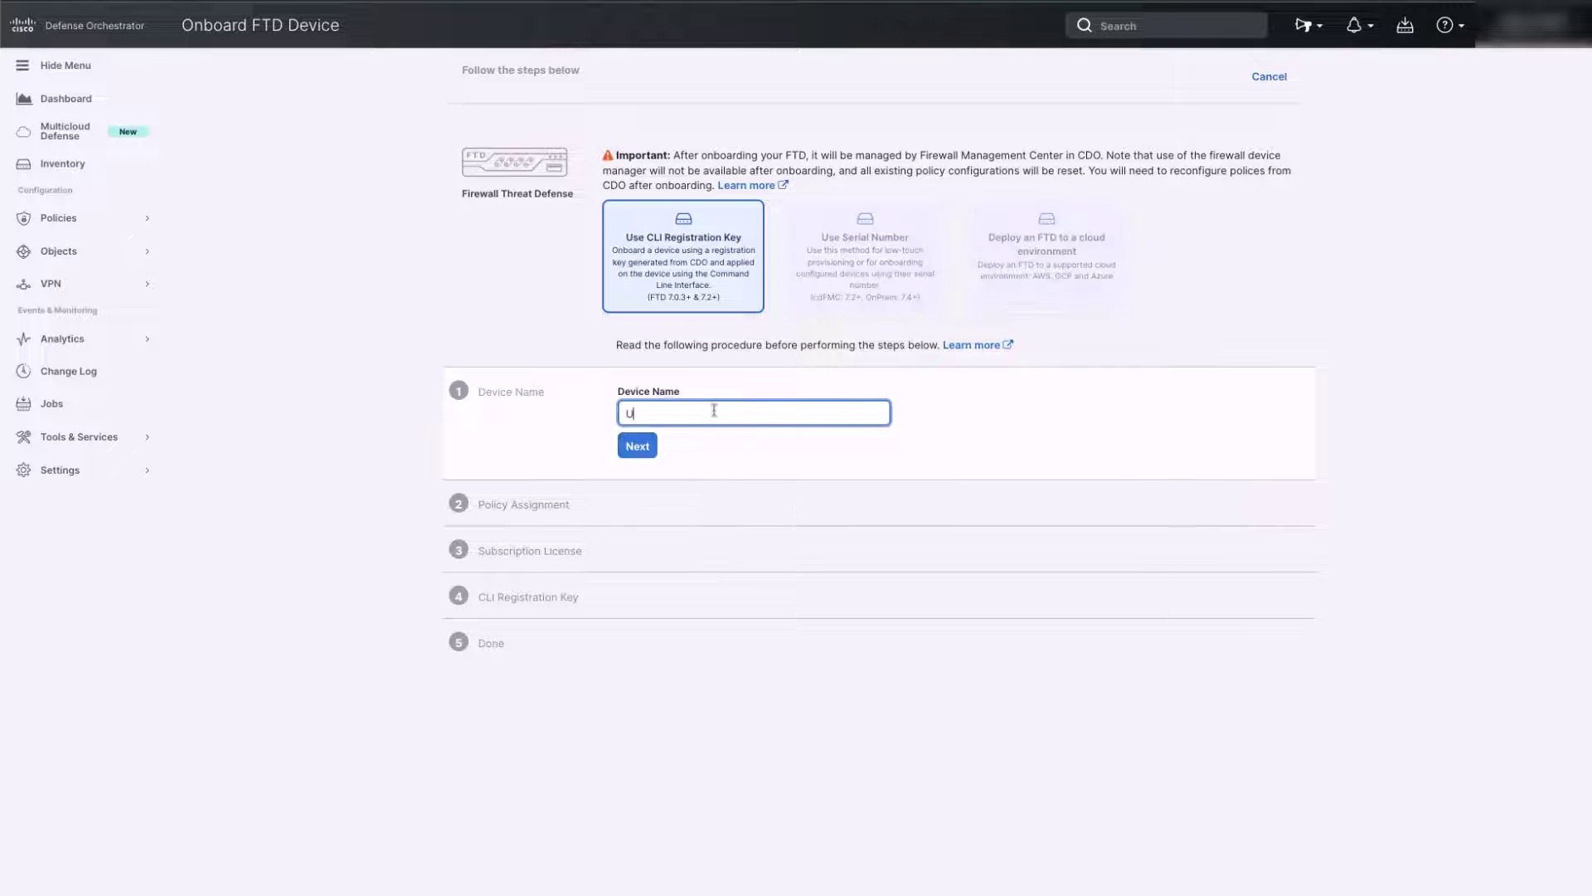
{"action": "type", "text": "zair-FTDv"}
{"action": "left_click", "coordinate": [638, 446]}
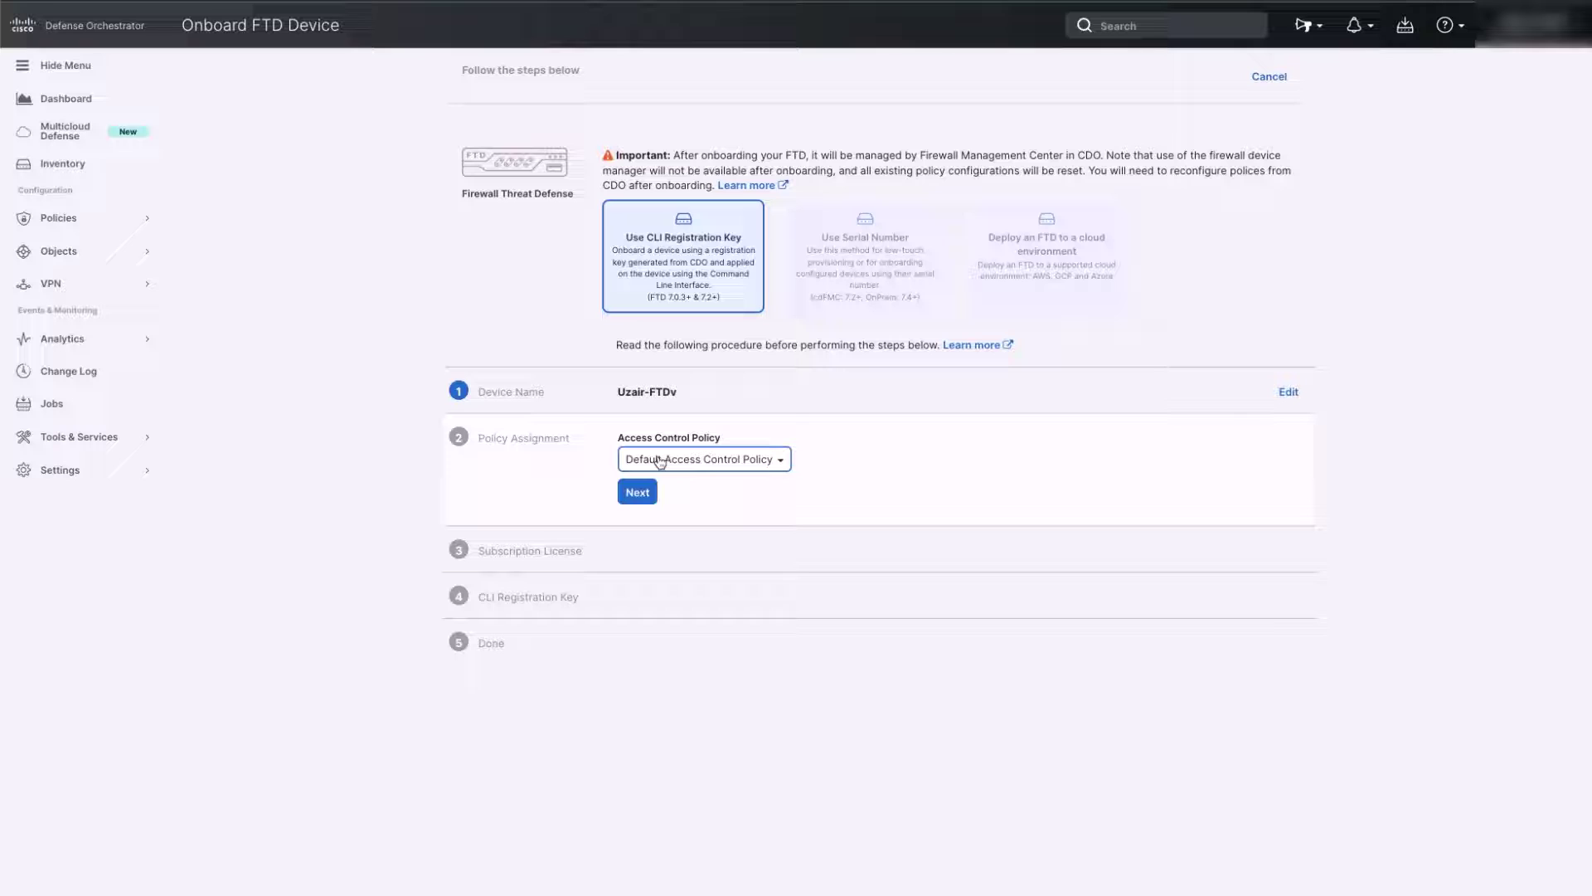
Step: Assign the Default Access Control Policy to the new device
{"action": "left_click", "coordinate": [720, 467]}
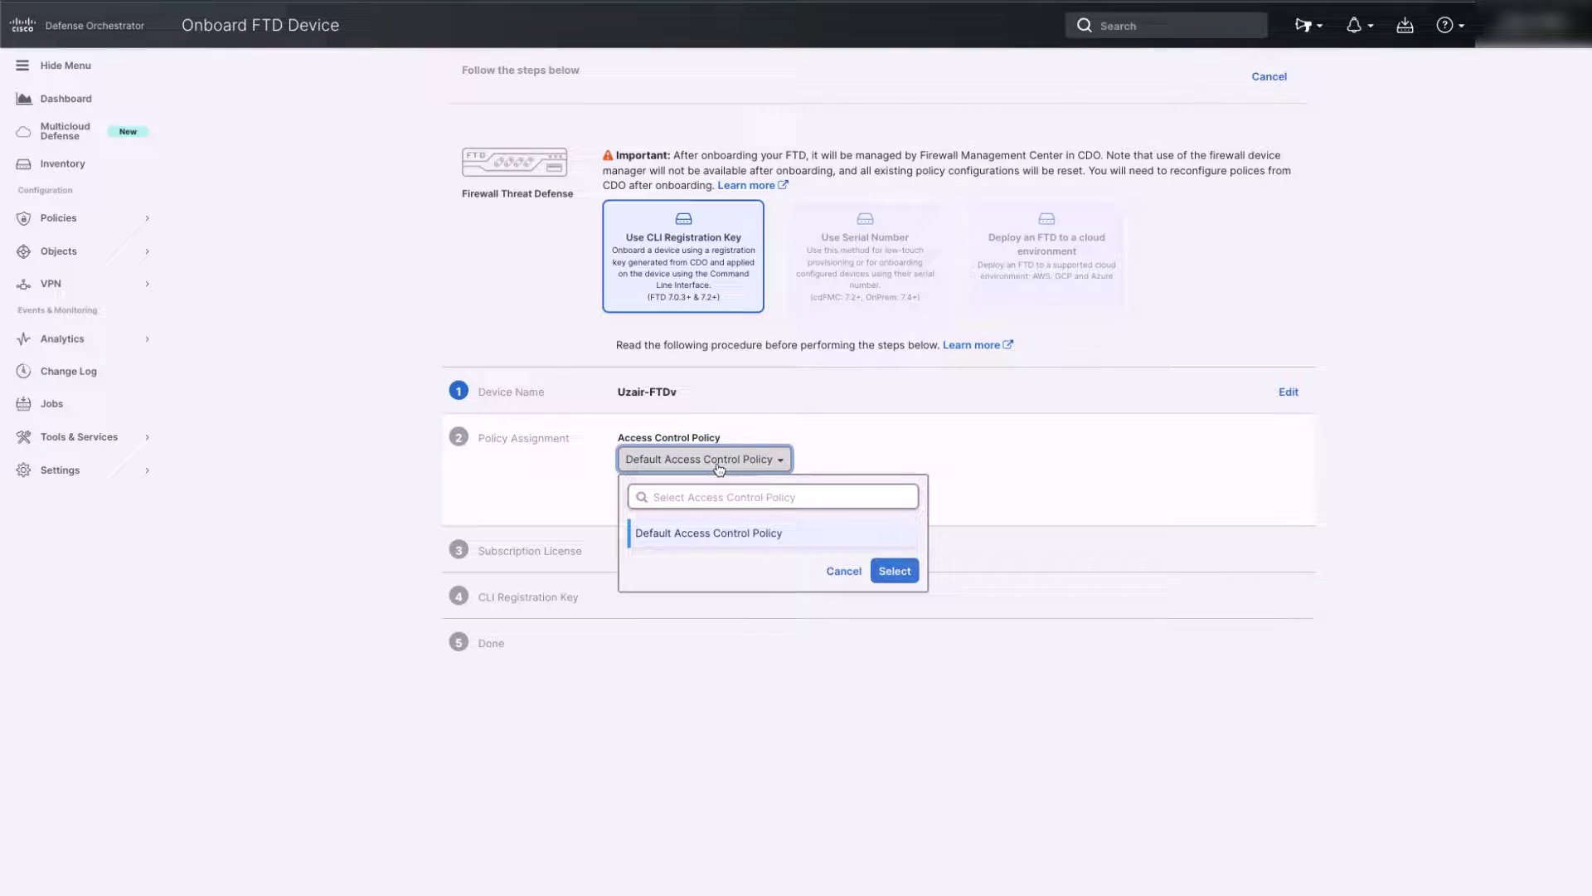
{"action": "left_click", "coordinate": [733, 536]}
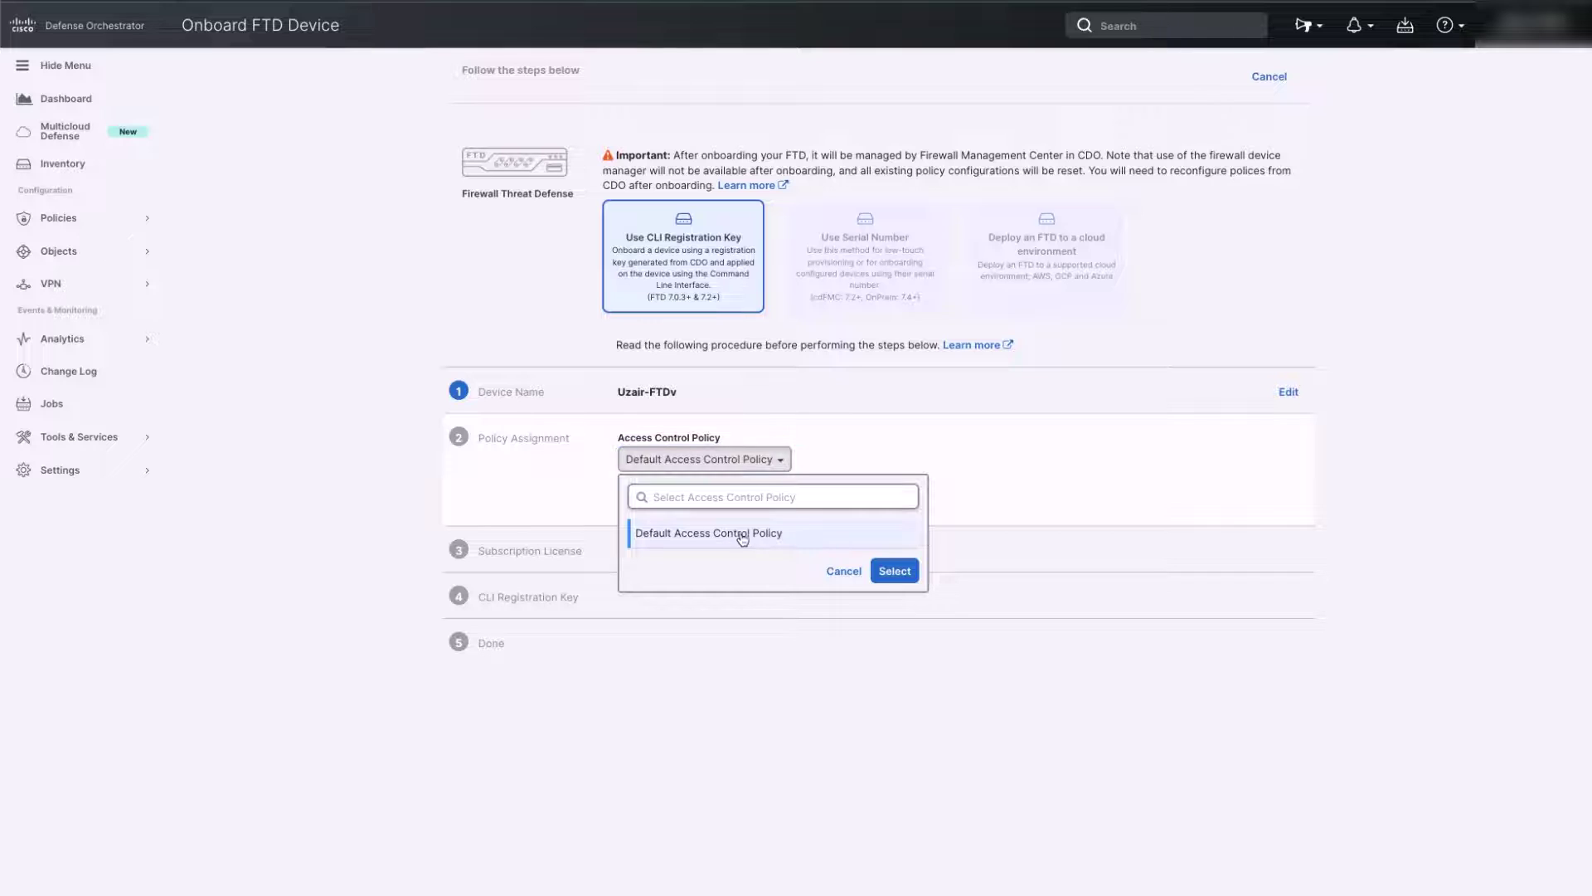
{"action": "left_click", "coordinate": [893, 573]}
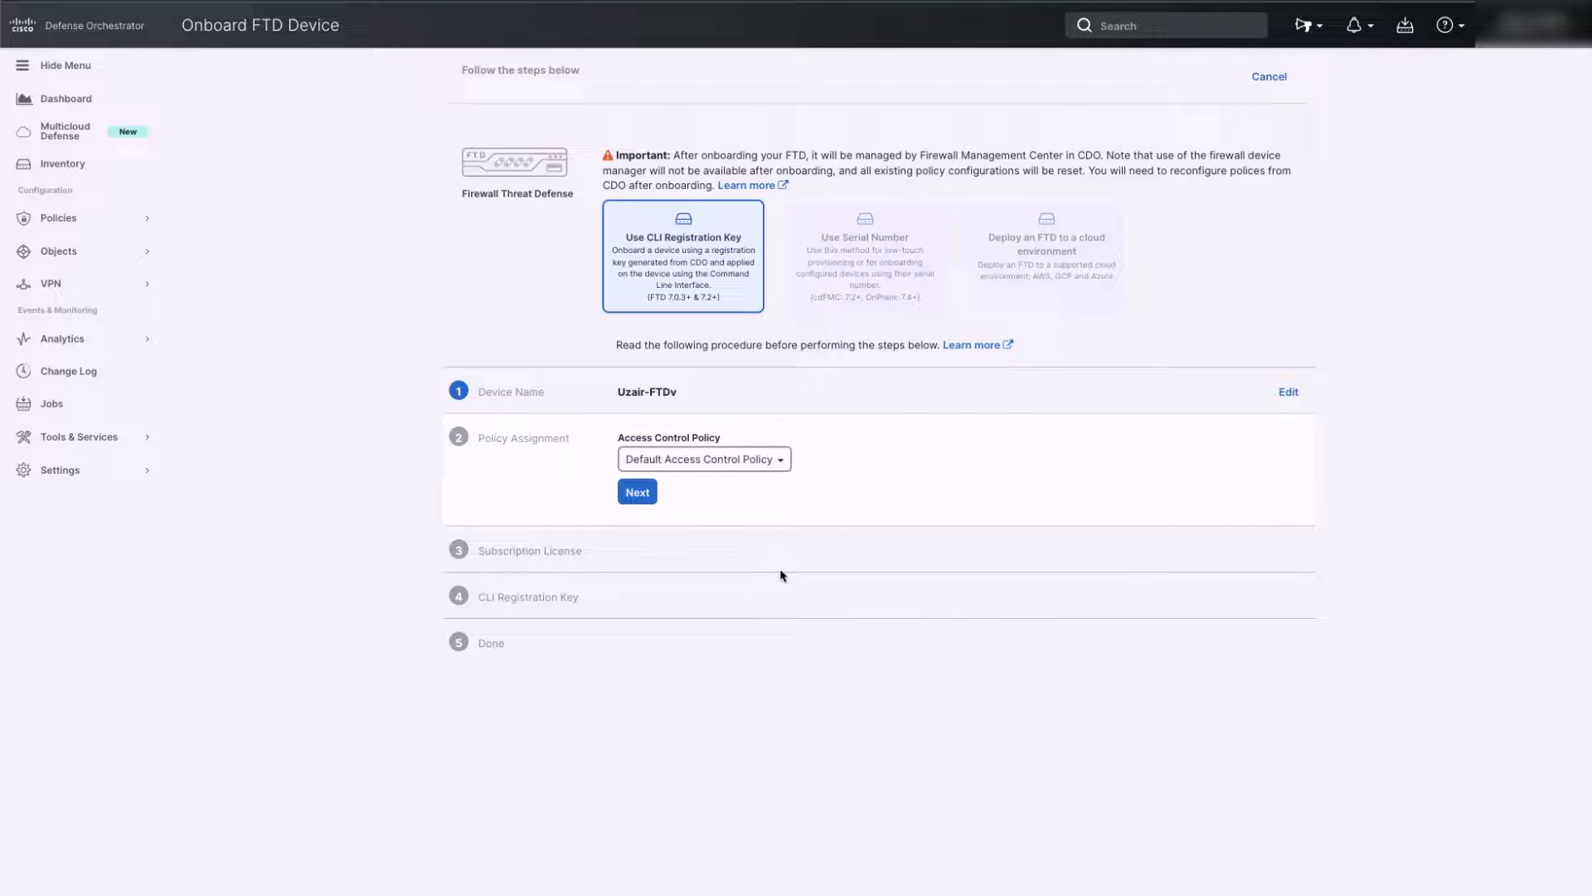
Step: Mark it a virtual FTD on the FTDv - Variable tier with IPS, Malware Defense and URL licenses
{"action": "left_click", "coordinate": [638, 492]}
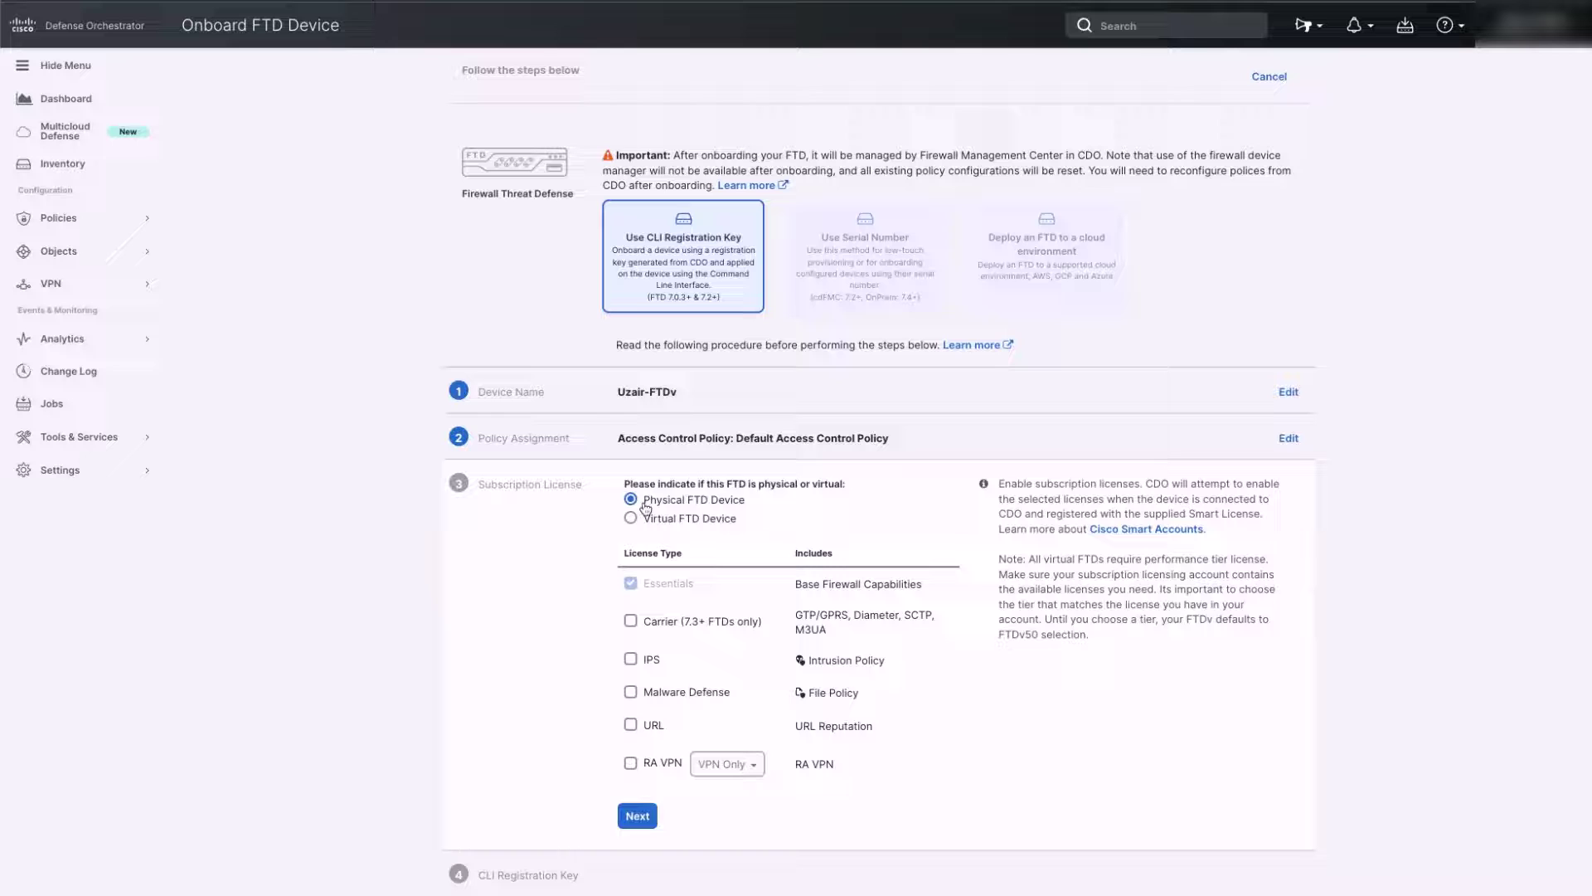
{"action": "left_click", "coordinate": [702, 515]}
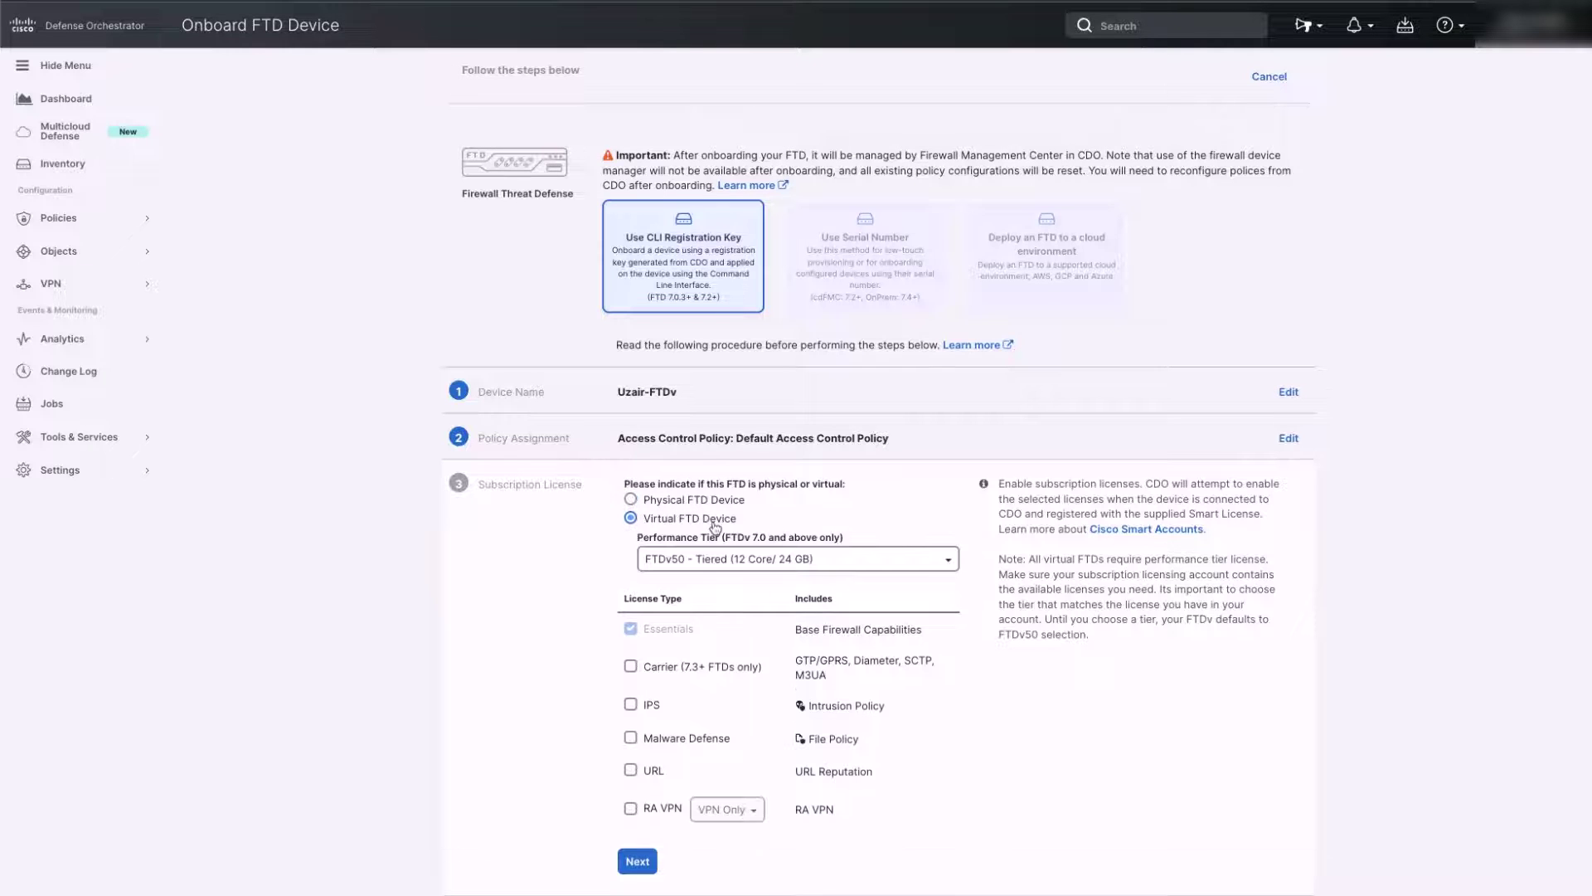
{"action": "left_click", "coordinate": [747, 561]}
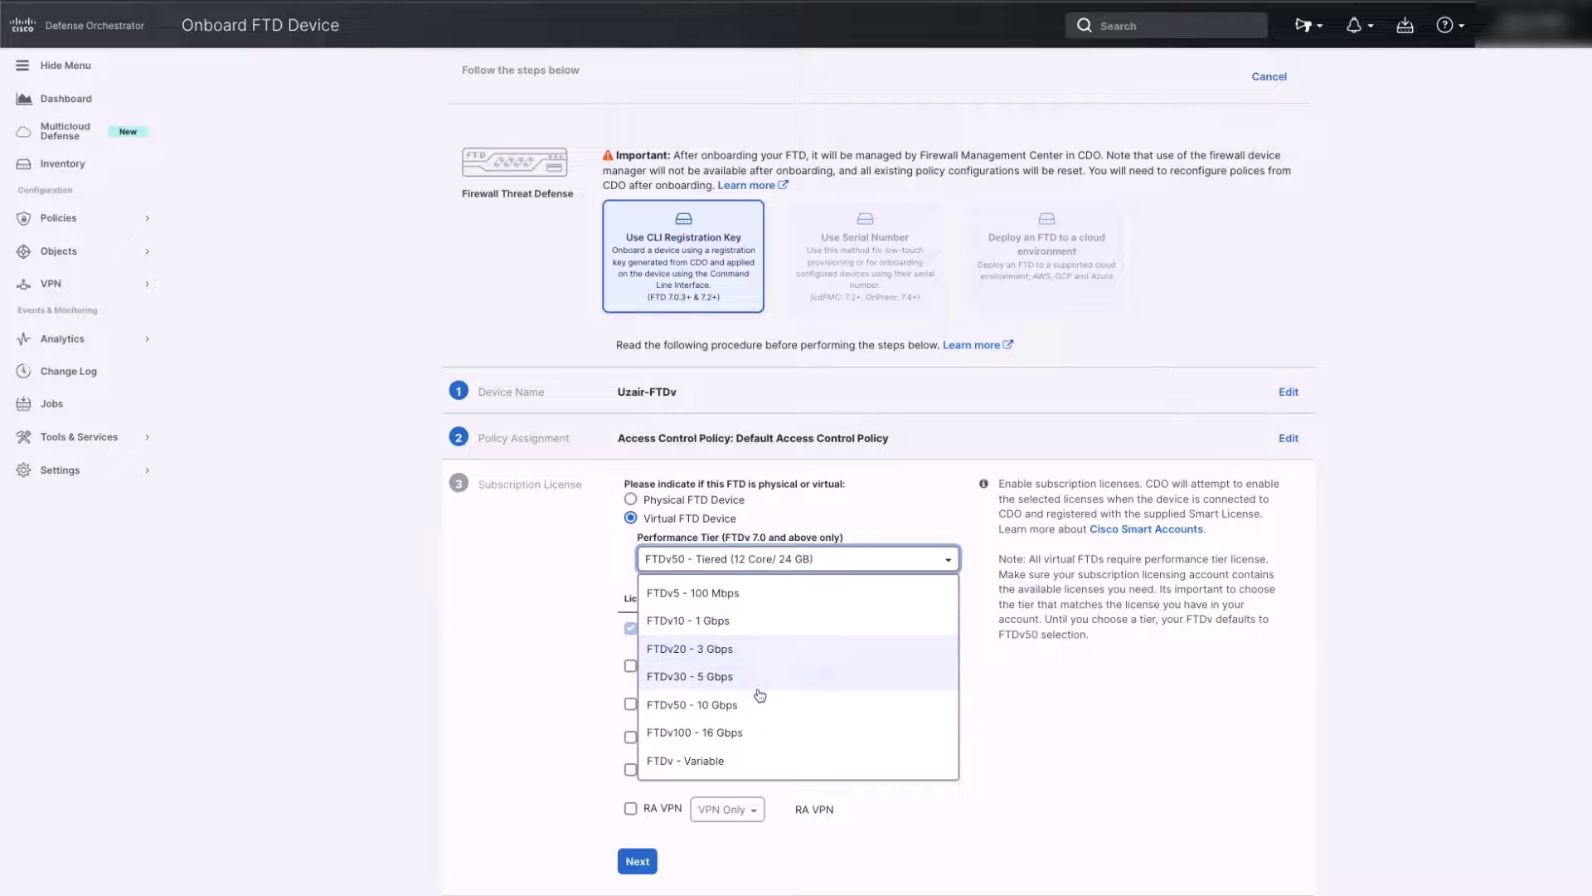
{"action": "left_click", "coordinate": [753, 763]}
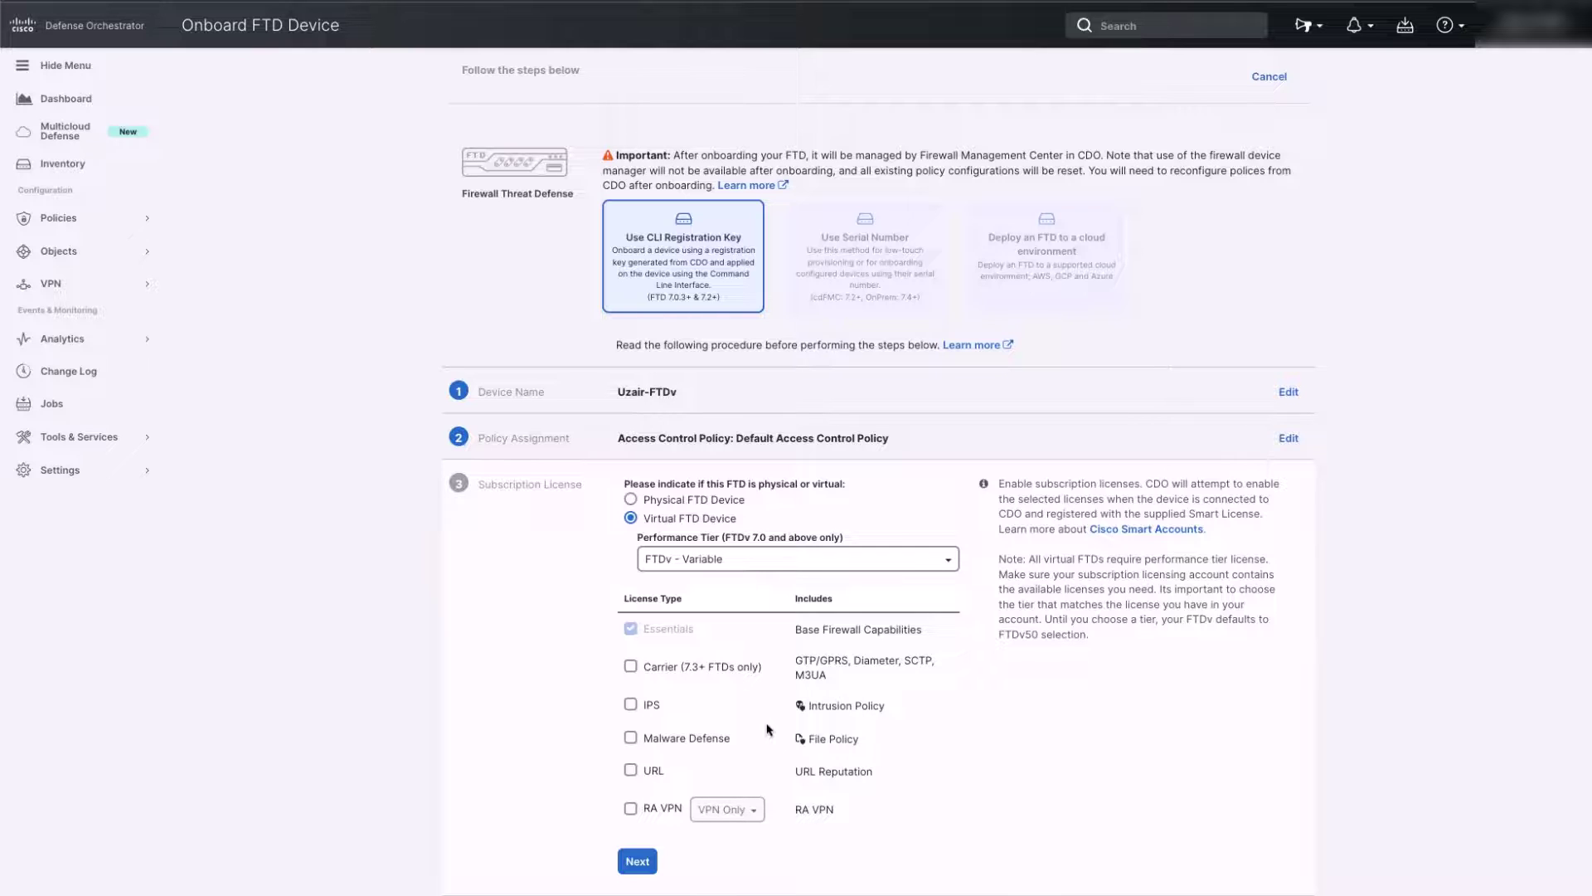
{"action": "left_click", "coordinate": [645, 705]}
{"action": "left_click", "coordinate": [726, 746]}
{"action": "left_click", "coordinate": [636, 775]}
{"action": "left_click", "coordinate": [648, 861]}
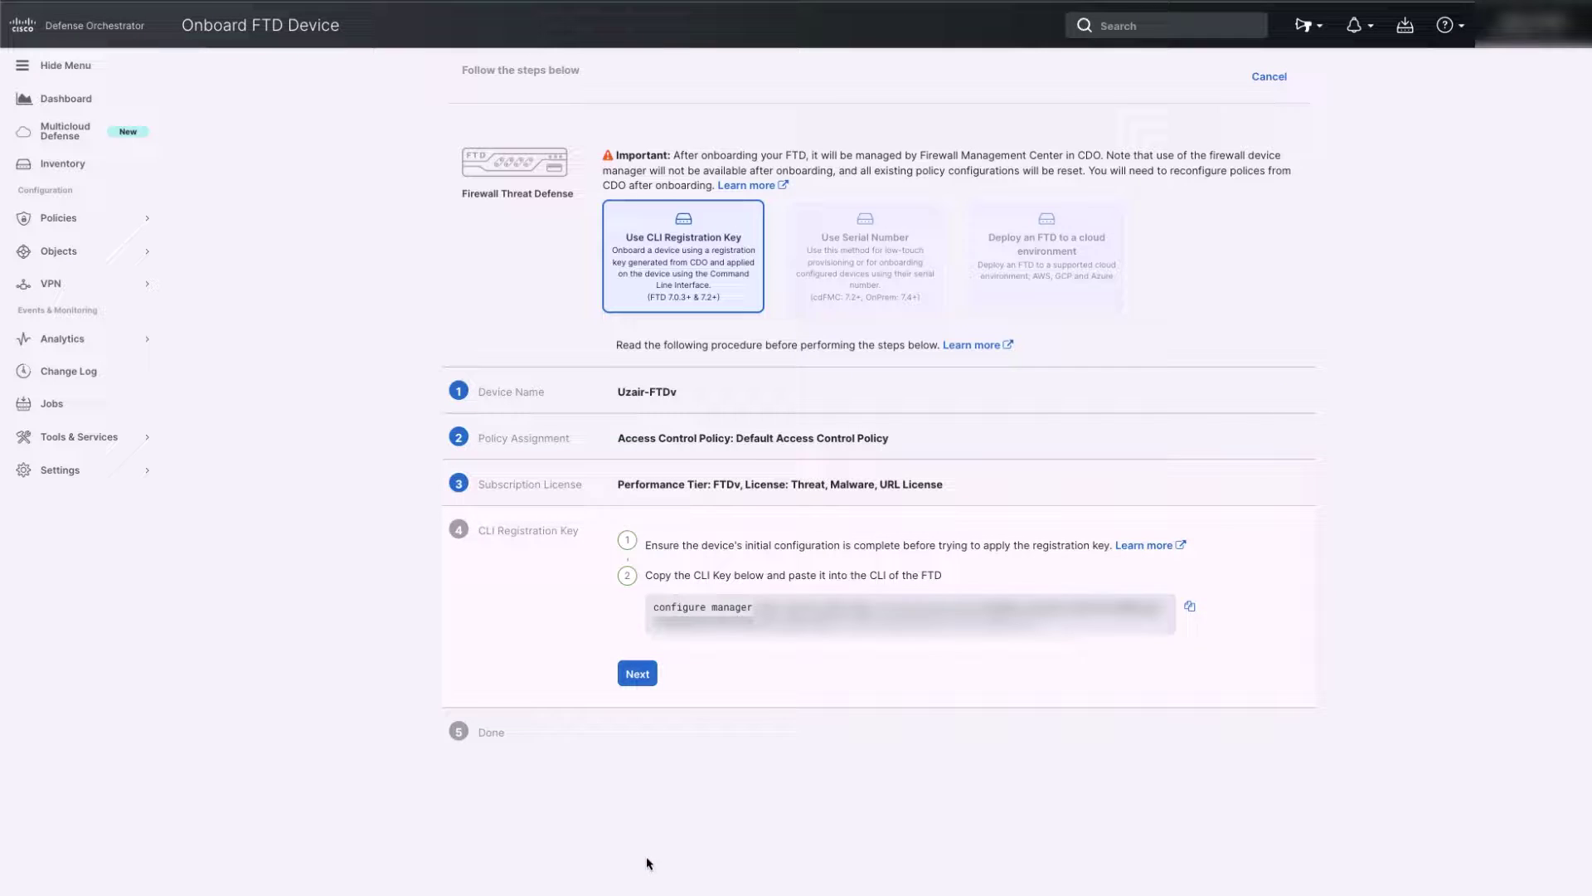
Step: Copy the CLI registration key and run the configure manager command on the FTD console
{"action": "left_click", "coordinate": [1189, 606]}
{"action": "key", "text": "super+Tab"}
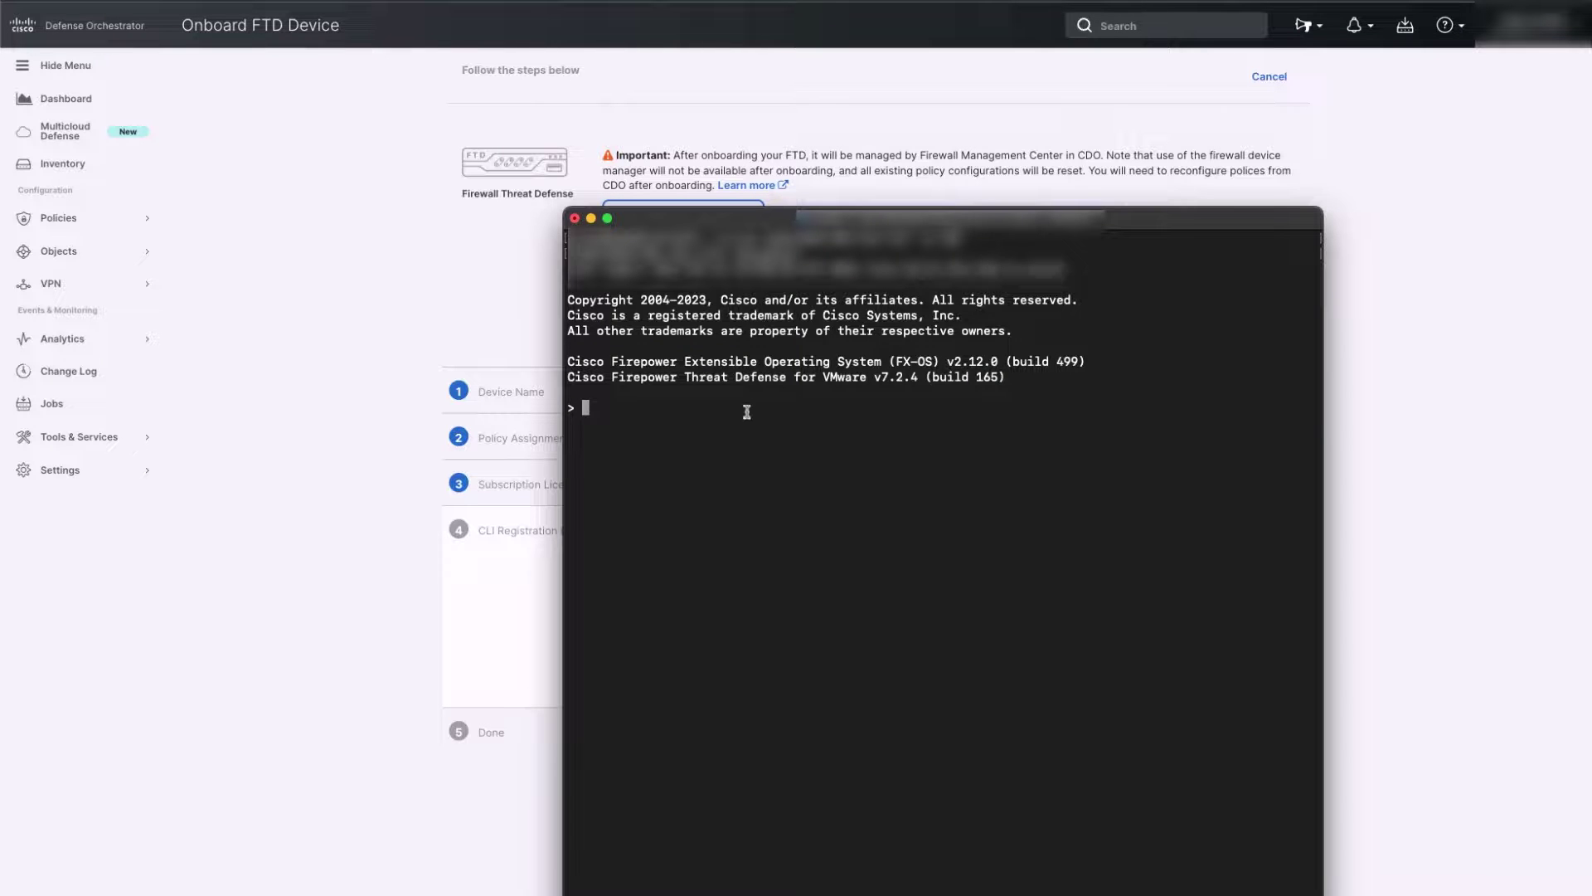
{"action": "key", "text": "super+v"}
{"action": "key", "text": "Return"}
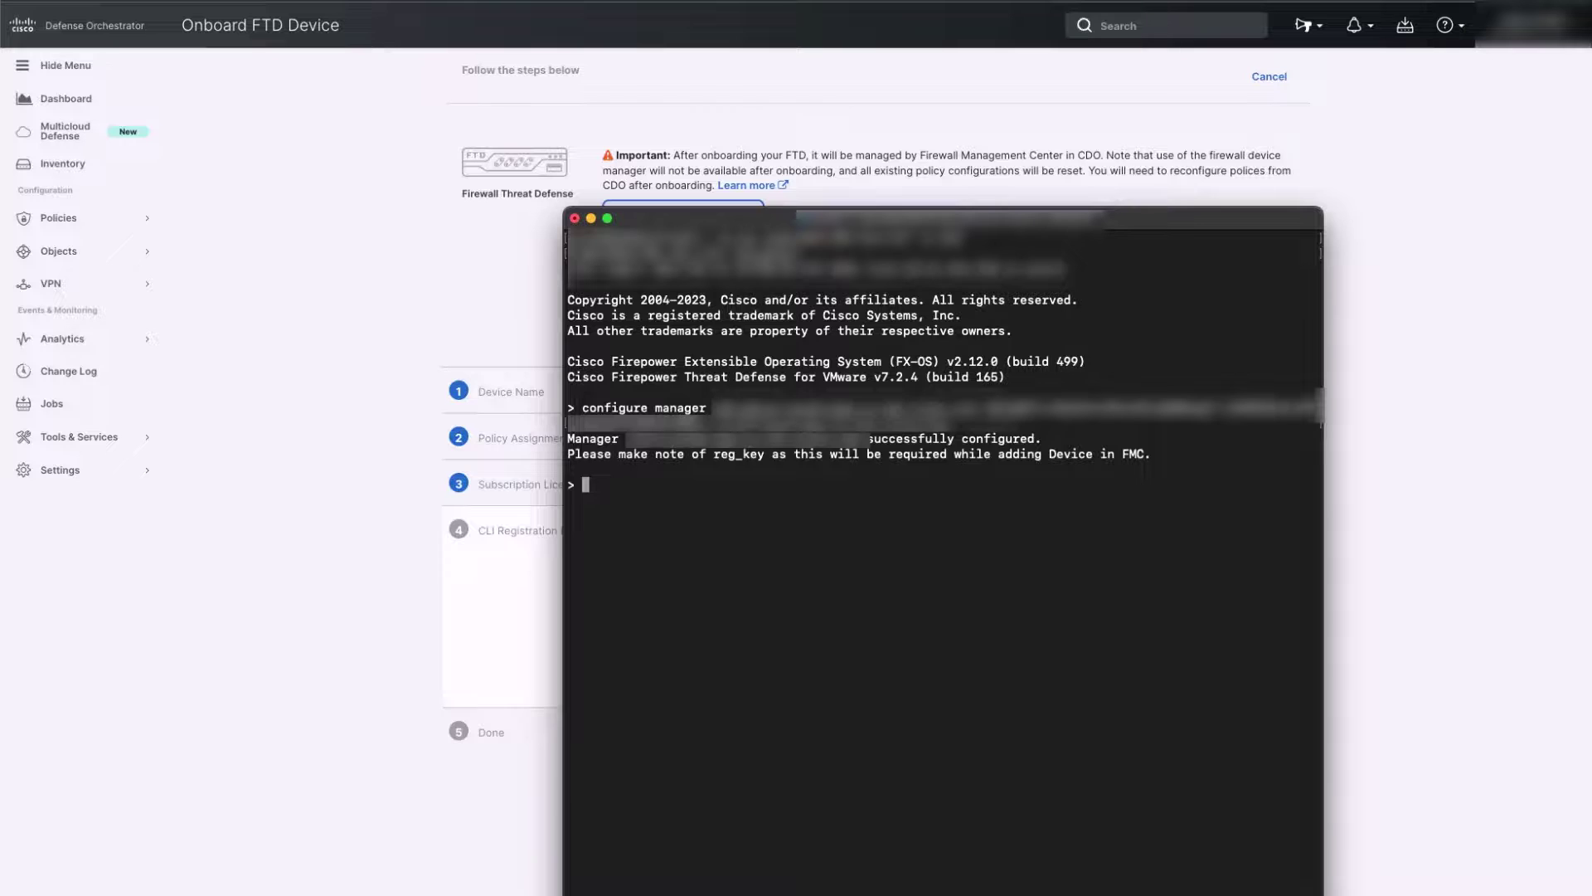
Step: Run show managers to confirm registration is Pending, then return to CDO
{"action": "type", "text": "show managers"}
{"action": "key", "text": "Return"}
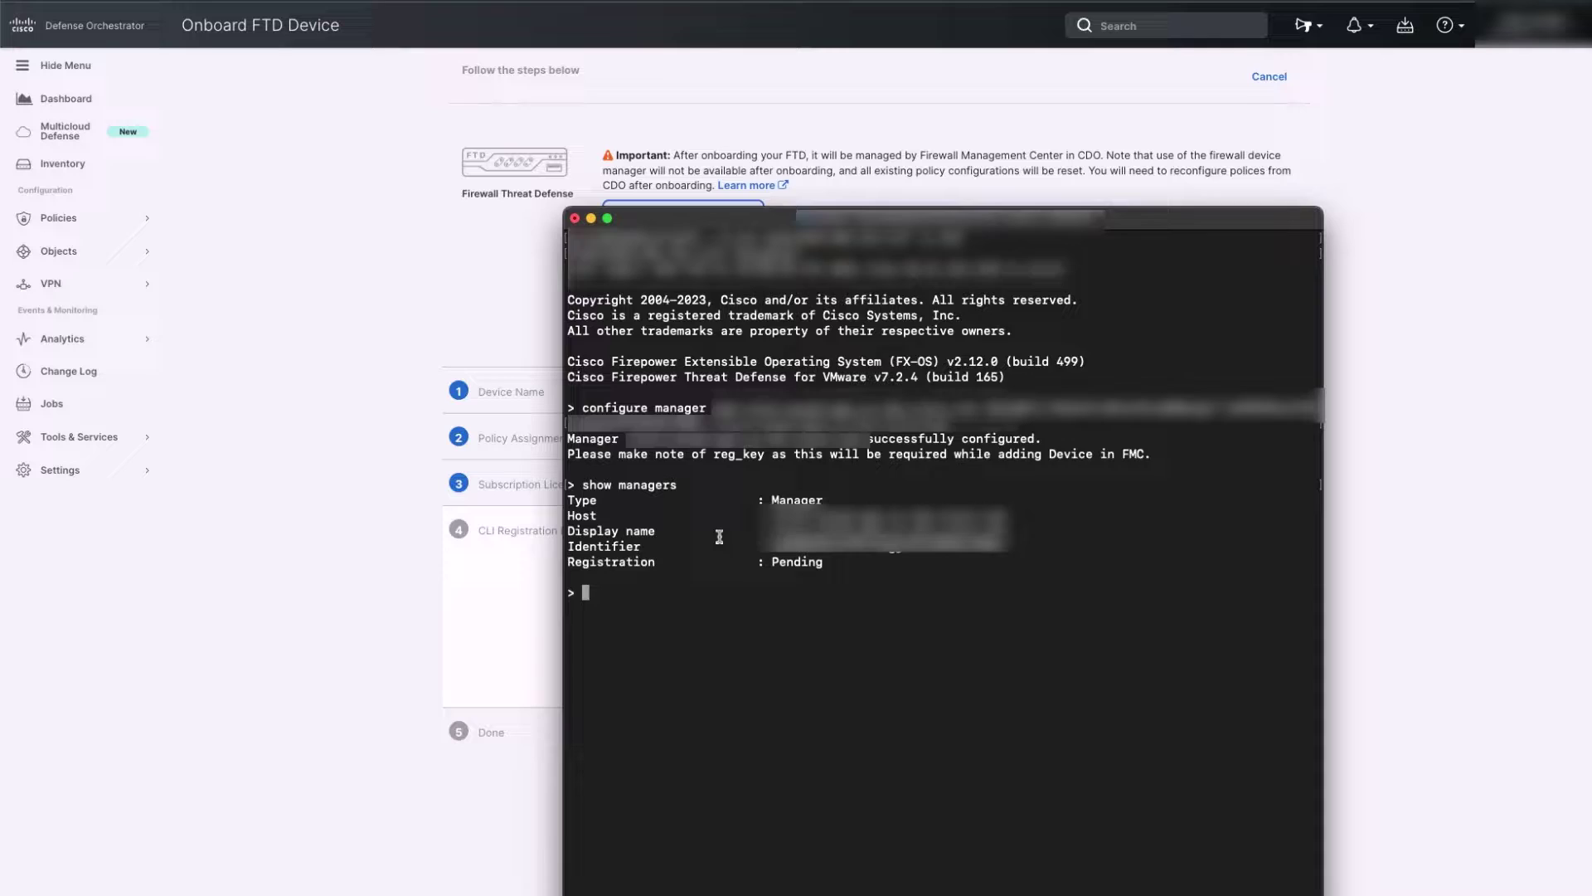
{"action": "key", "text": "super+Tab"}
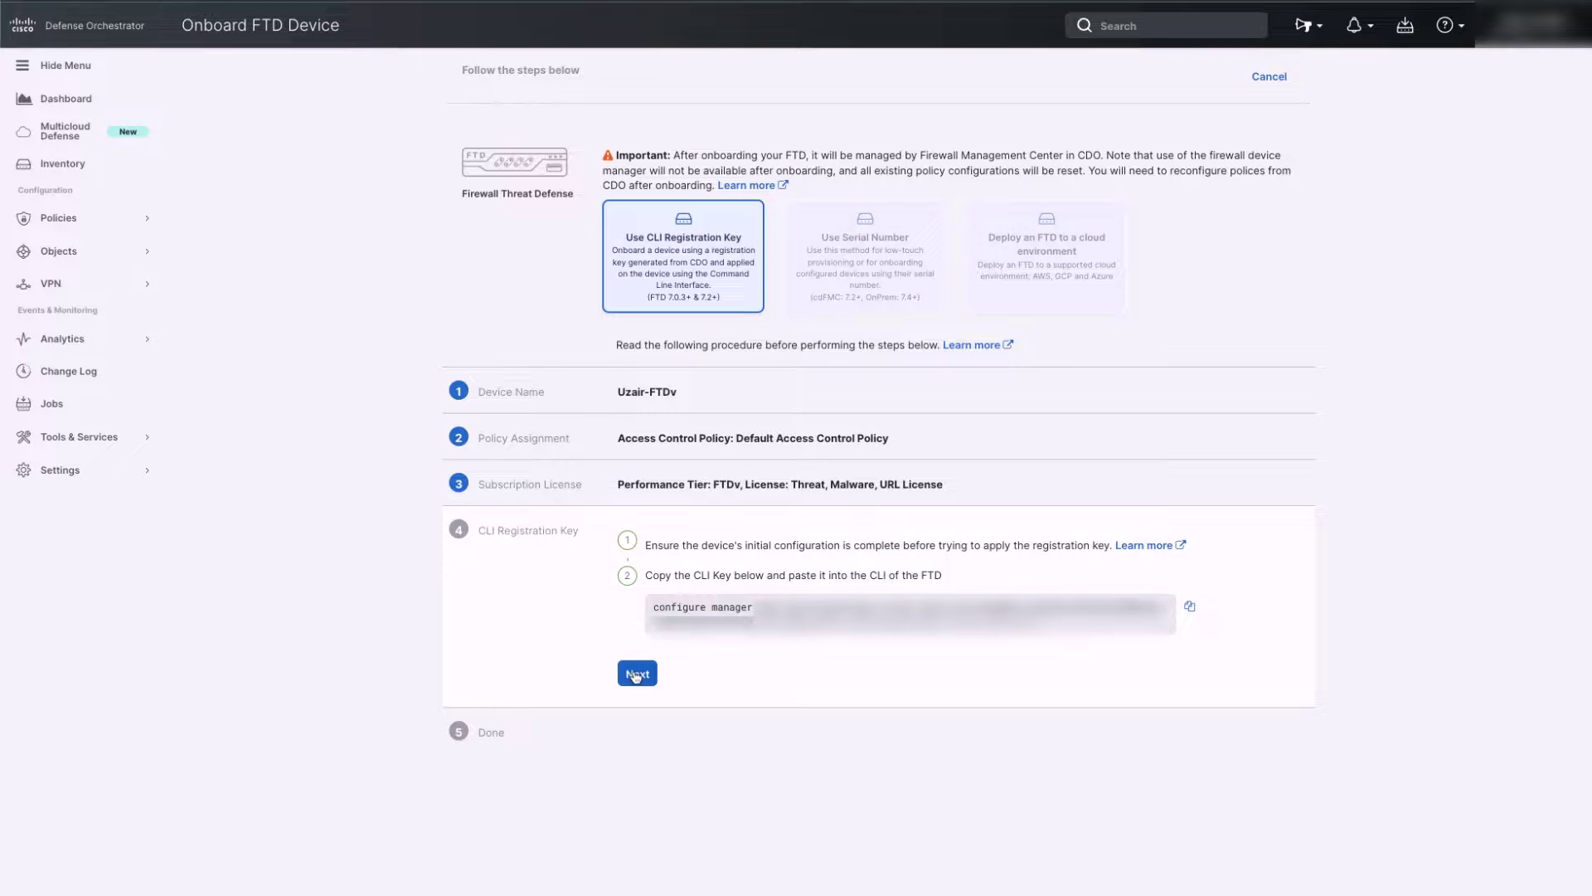
Step: Trigger registration, add the Dallas-FTD label, and go to the Inventory
{"action": "left_click", "coordinate": [634, 673]}
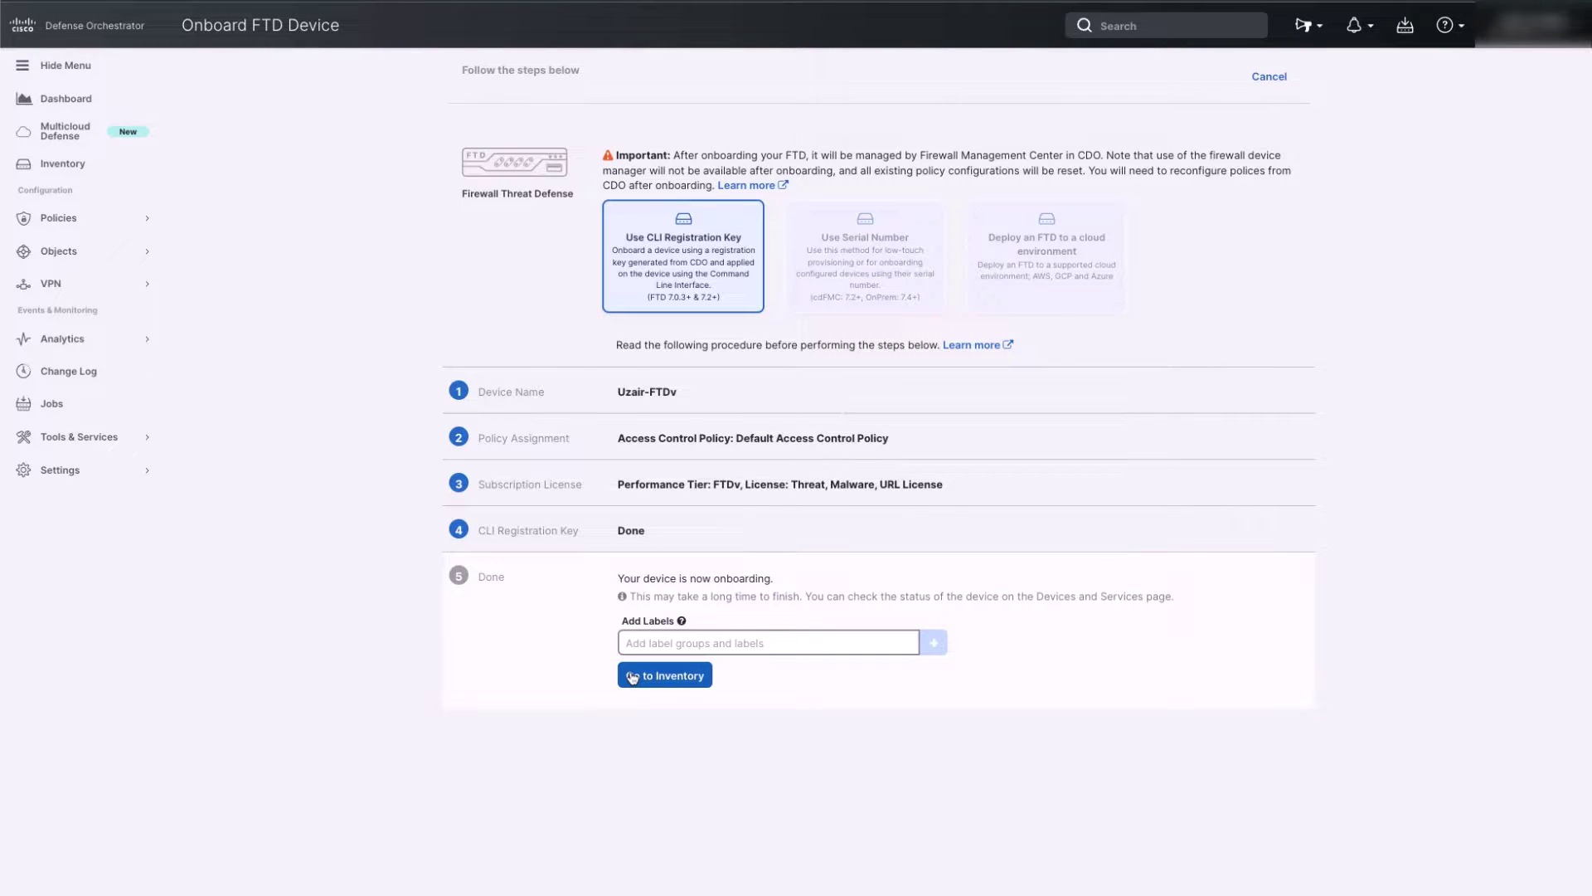
{"action": "left_click", "coordinate": [699, 647]}
{"action": "type", "text": "D"}
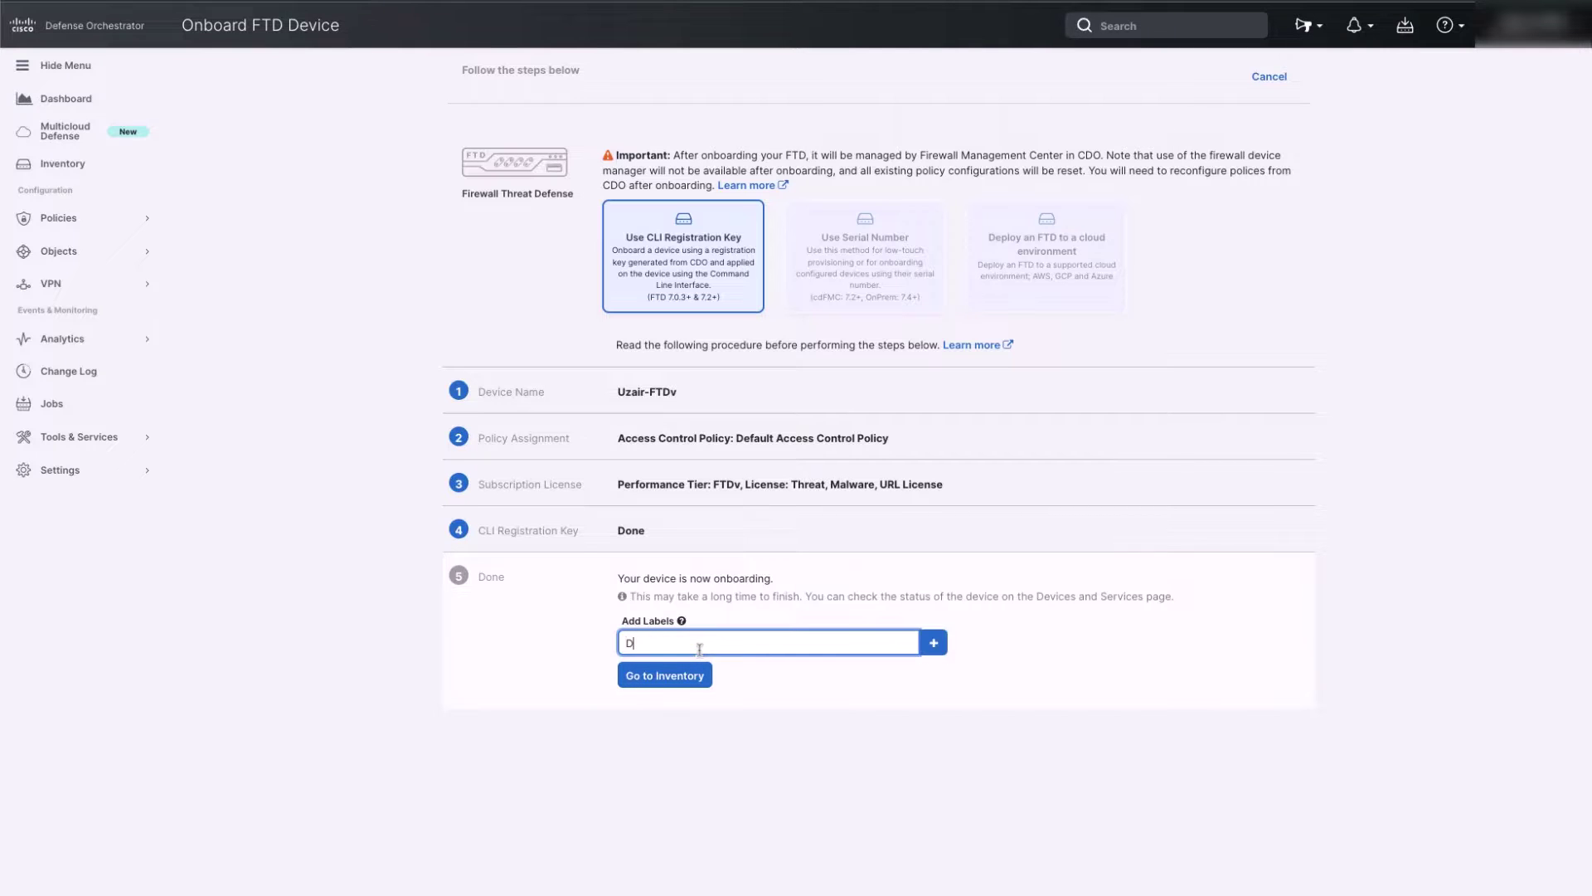
{"action": "type", "text": "allas-FTD"}
{"action": "left_click", "coordinate": [933, 645]}
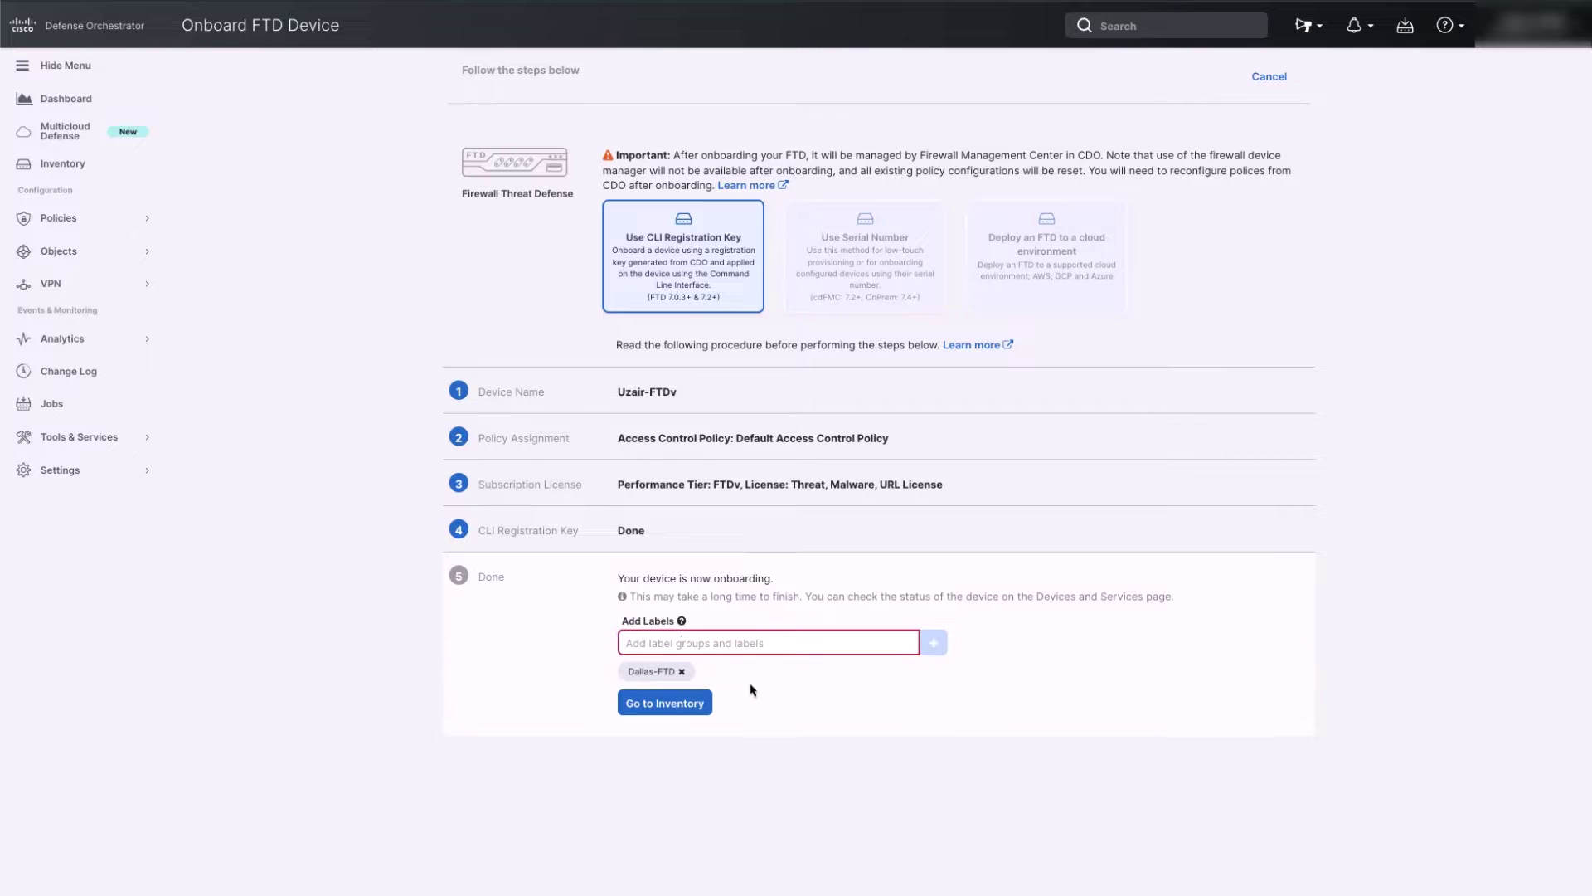
{"action": "left_click", "coordinate": [685, 707]}
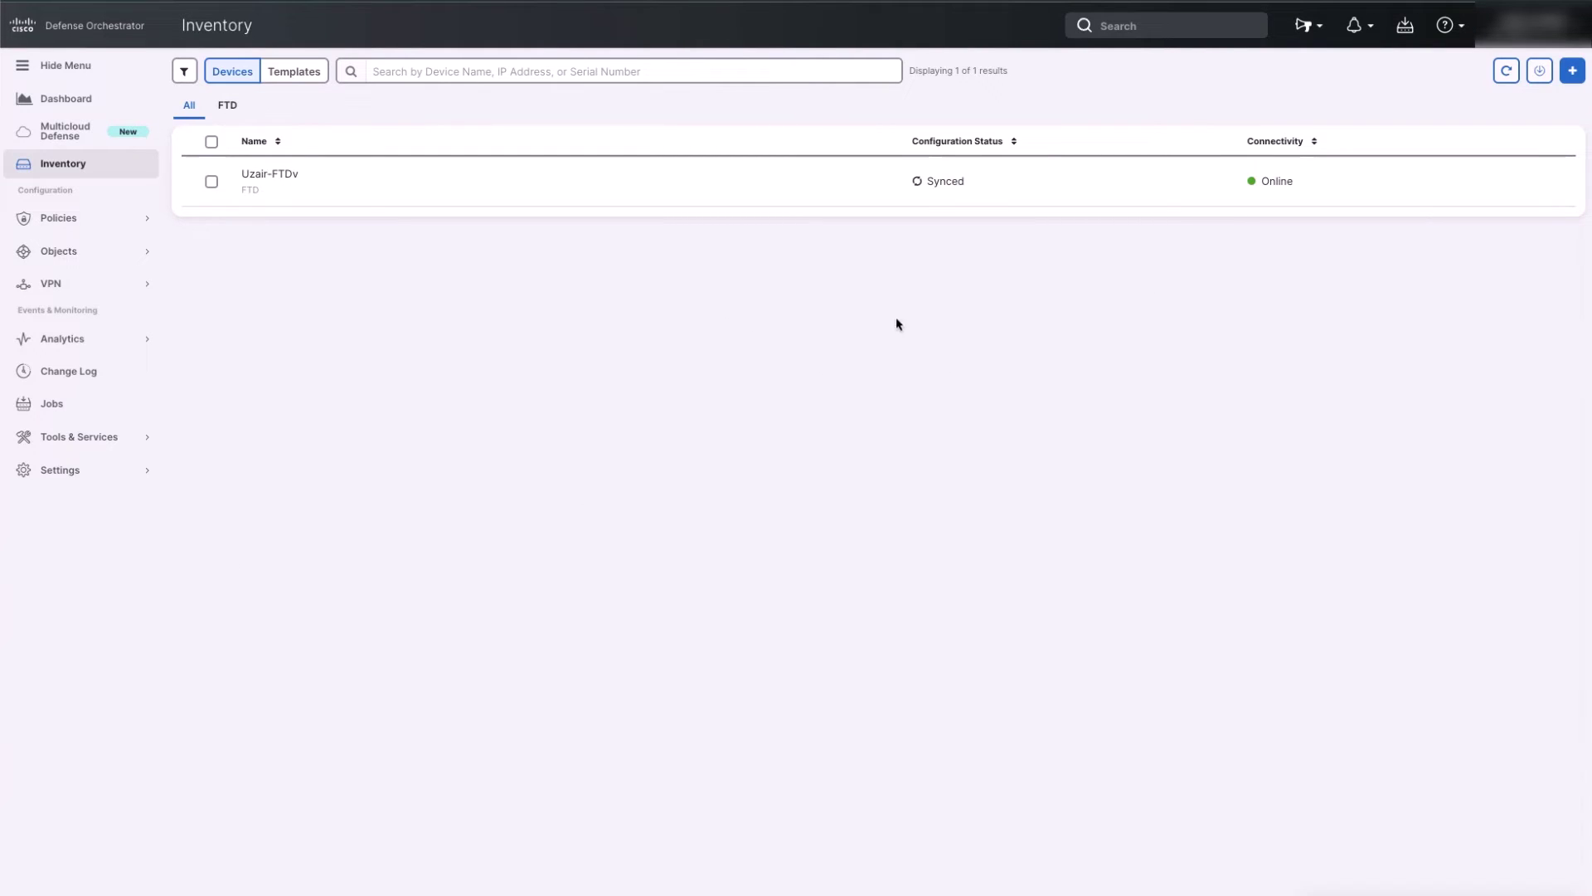
Step: Once the FTDv row shows Synced and Online, open its details panel
{"action": "left_click", "coordinate": [951, 202]}
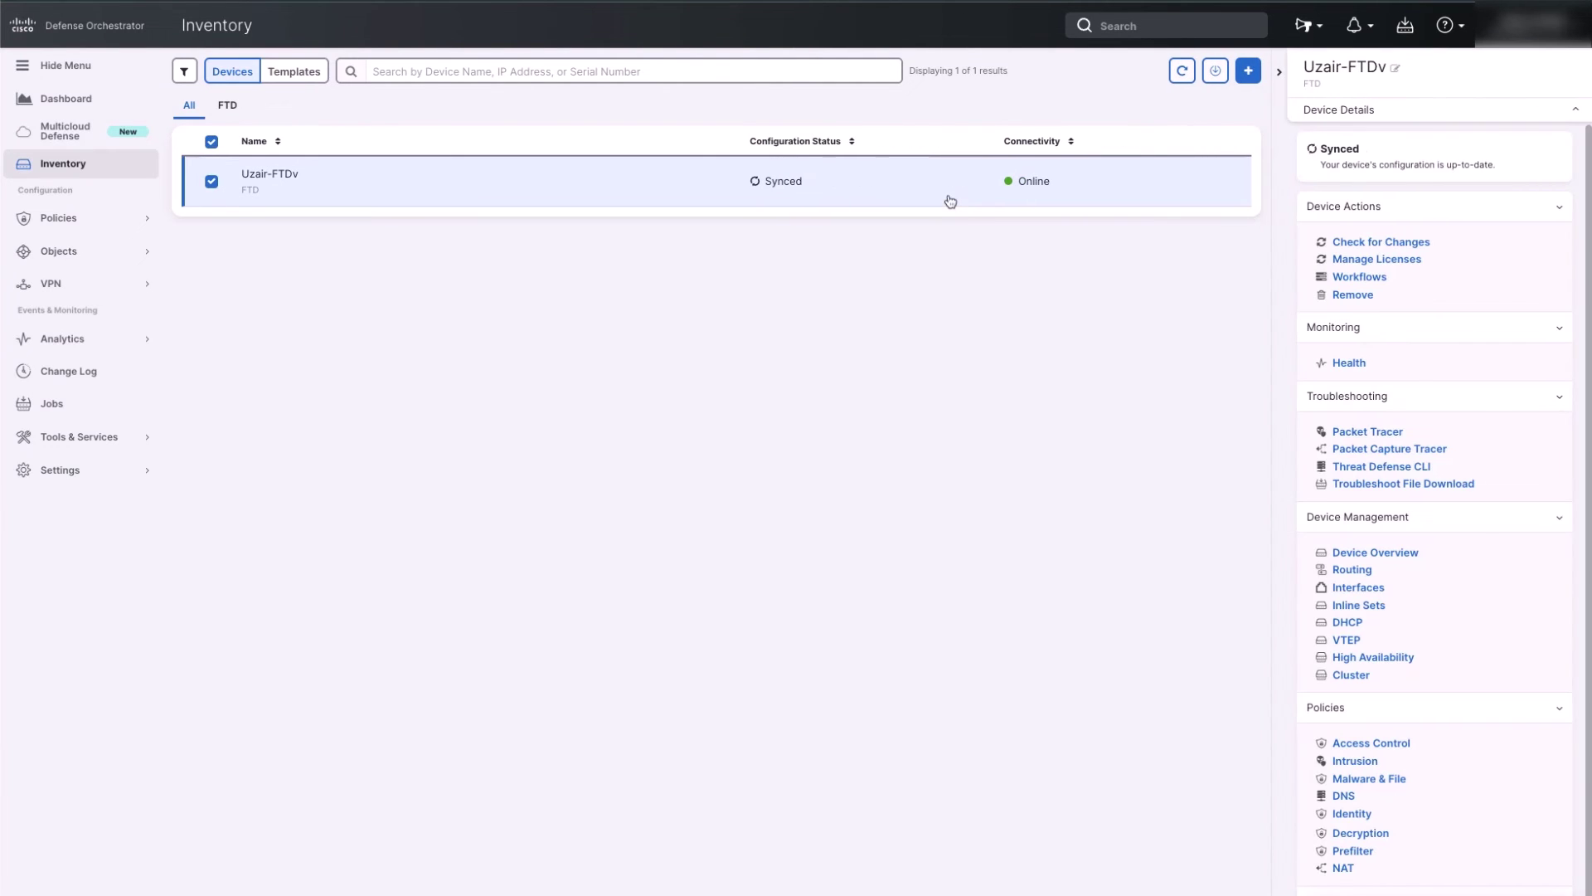